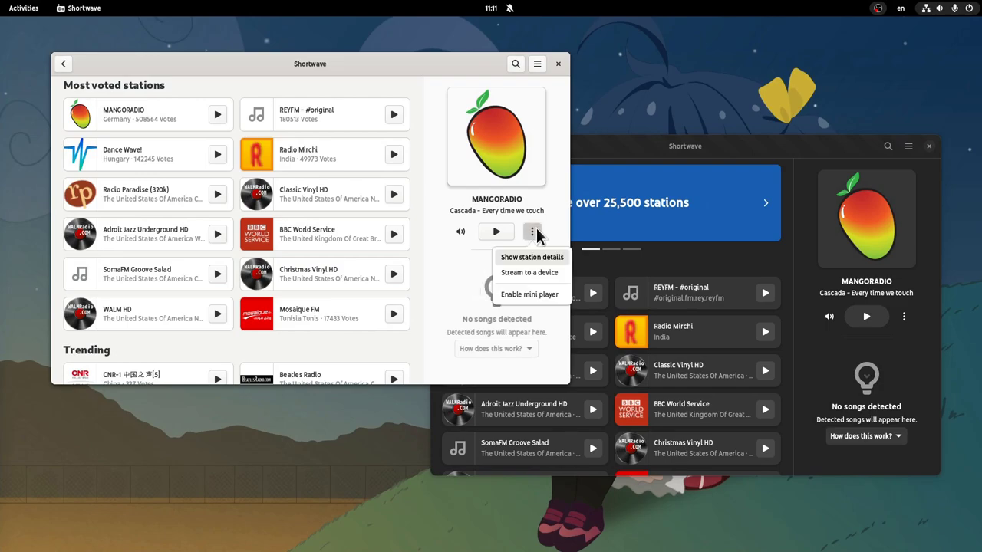
Shrink the light MANGORADIO window to the mini player and restore it, then restore the dark window.
click(528, 295)
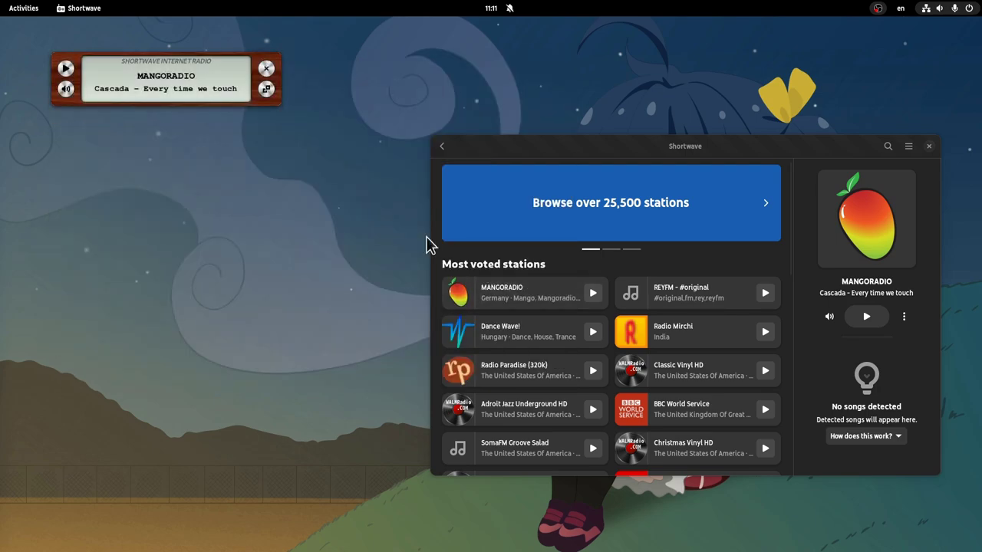
click(266, 89)
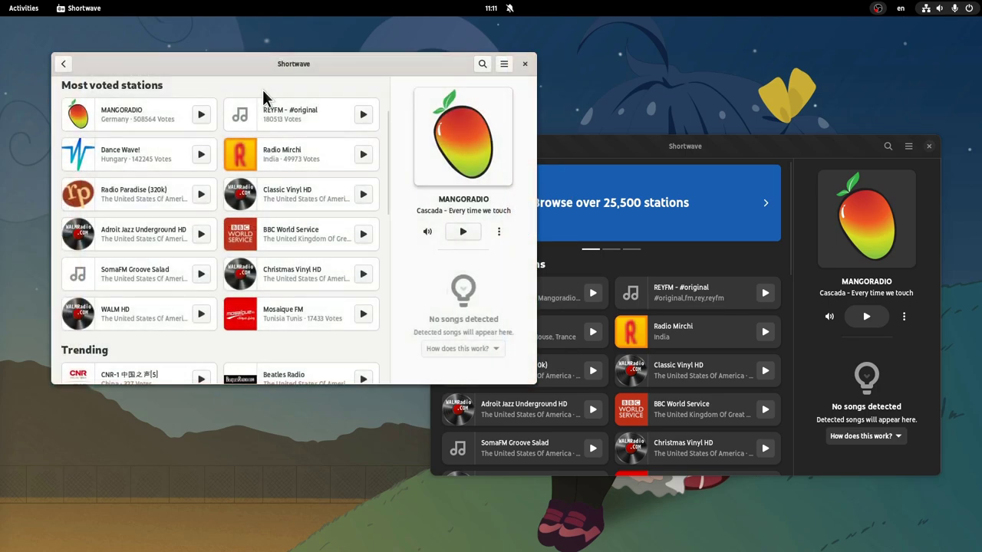
click(792, 153)
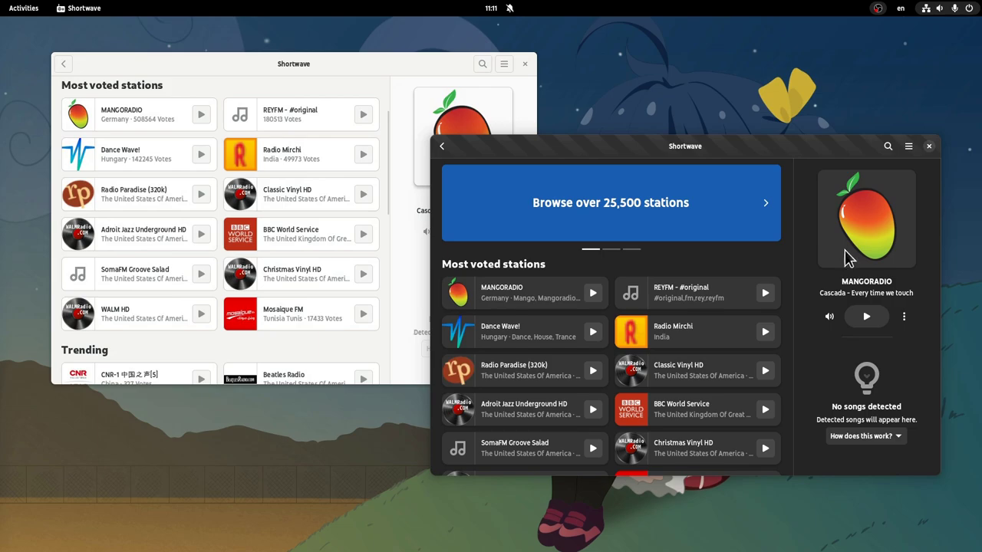
click(904, 318)
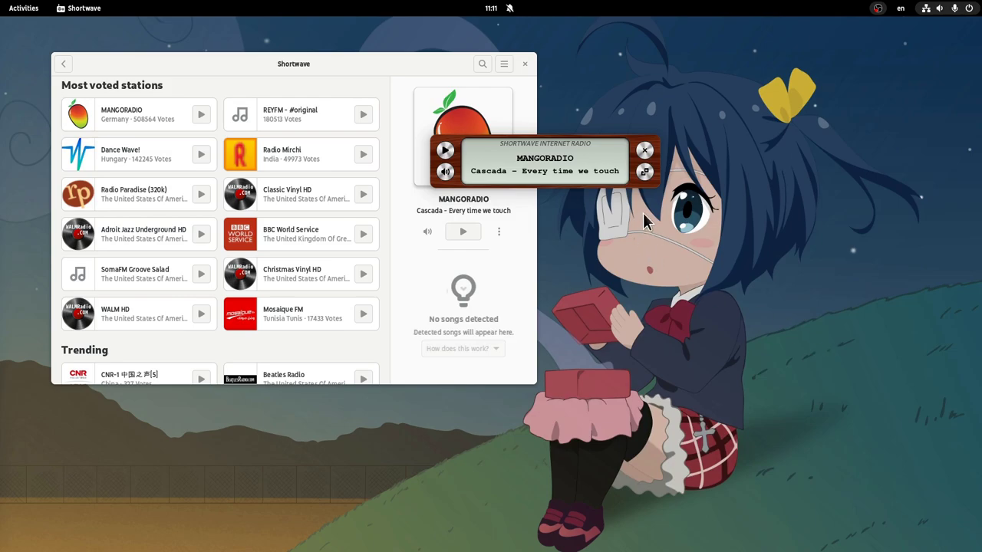
click(644, 172)
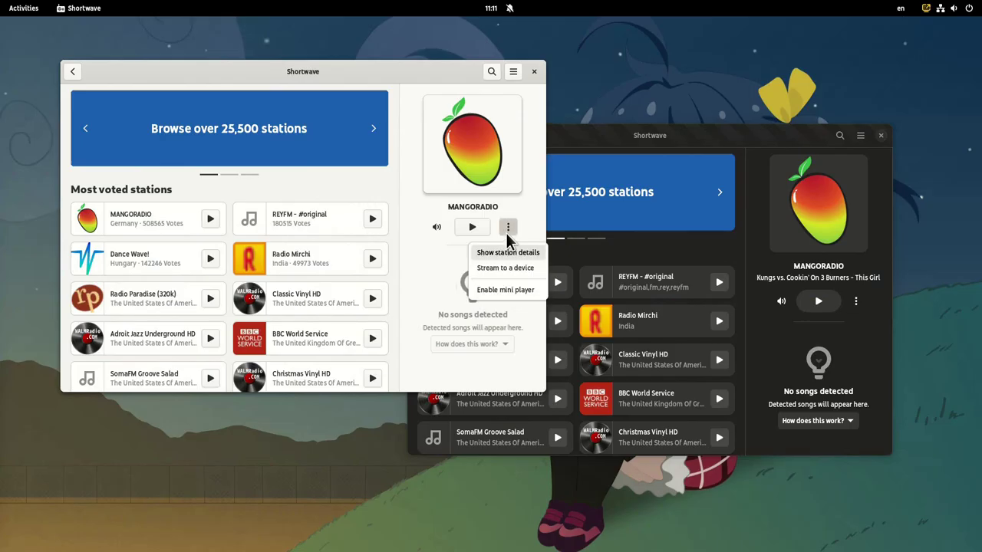
Round-trip the light window through the mini player, then the dark window with the playing track.
click(517, 292)
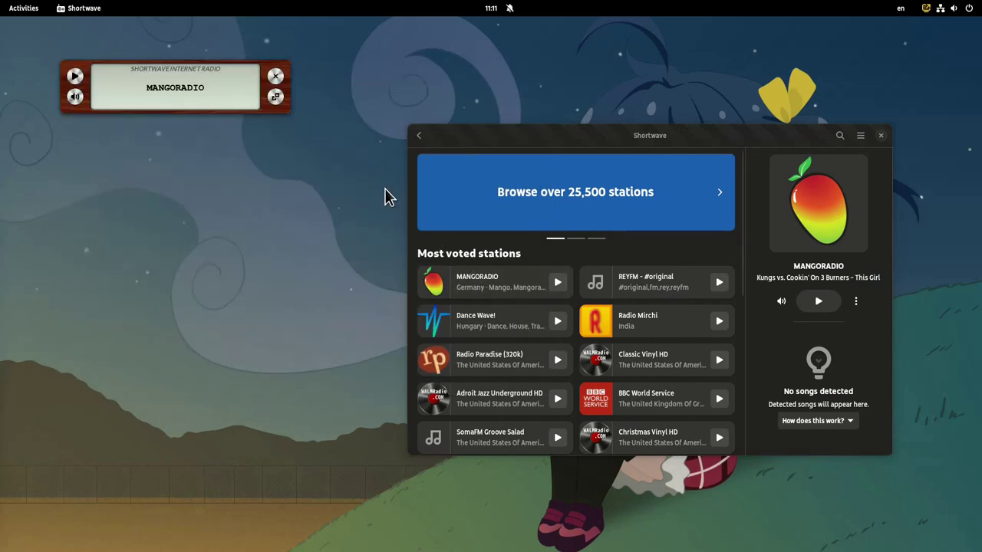
click(275, 98)
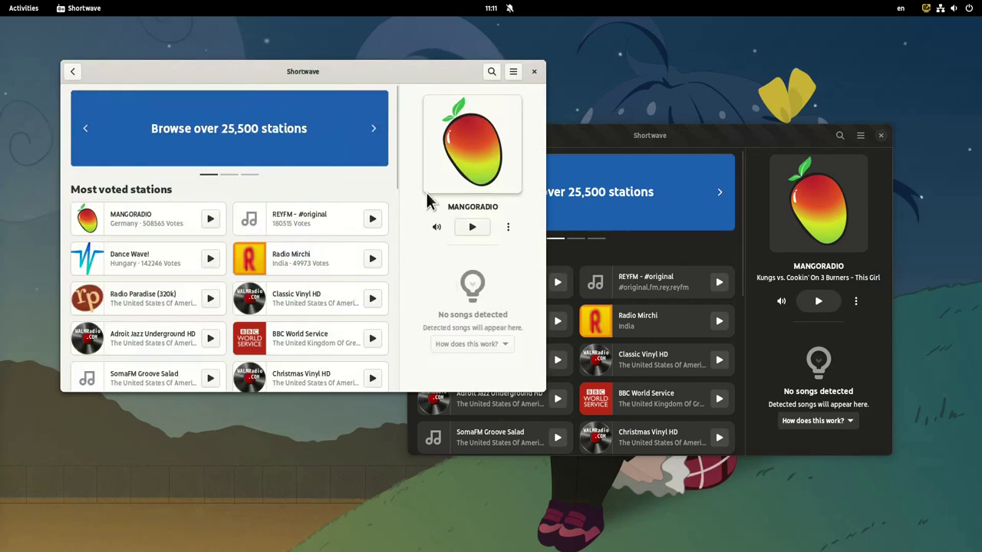
click(844, 357)
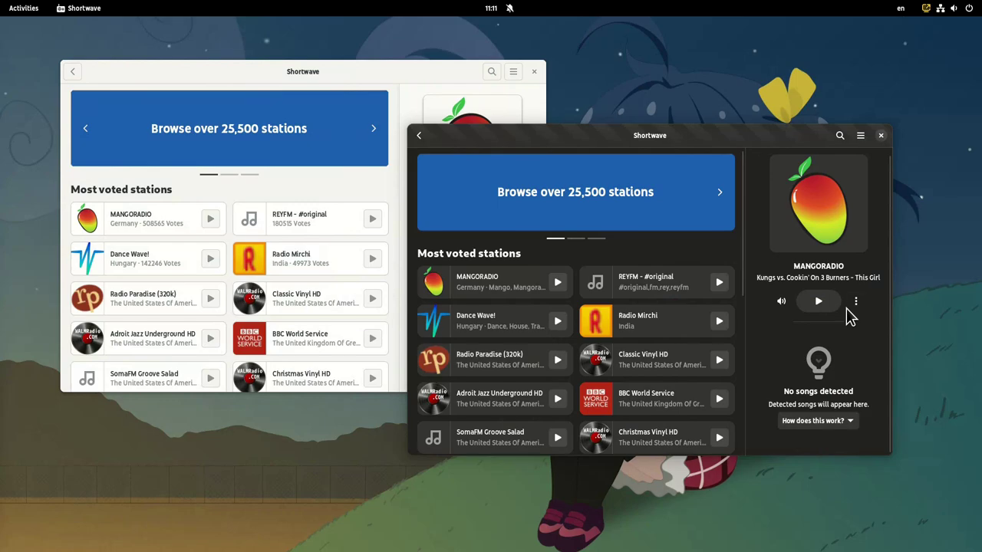
click(855, 302)
click(852, 367)
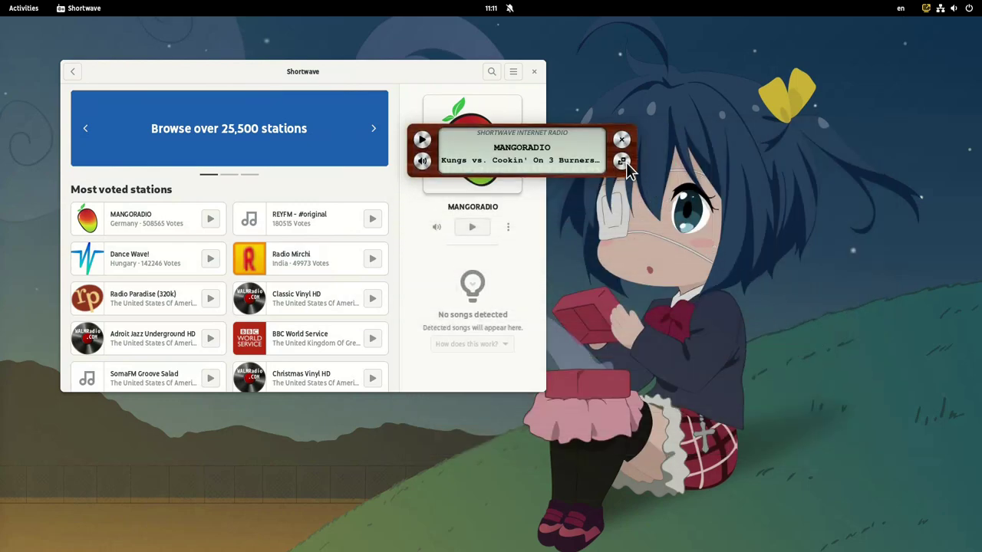
click(624, 162)
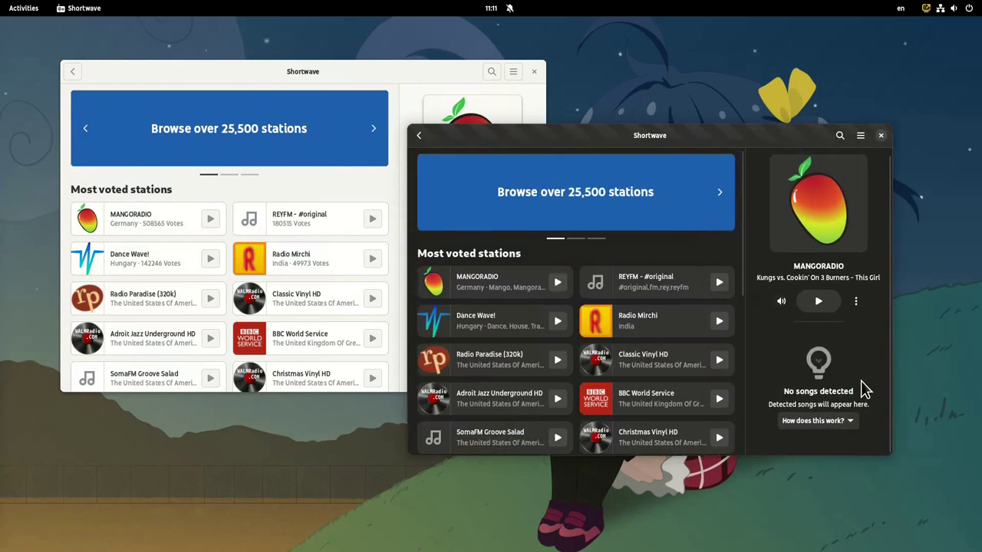